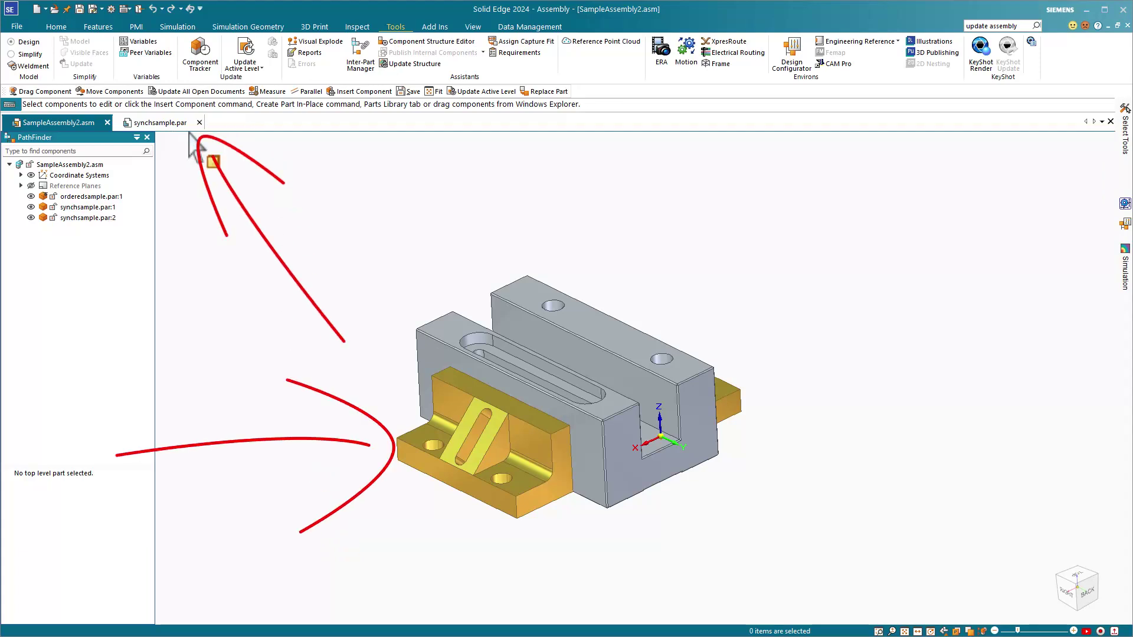
- Switch to synchsample.par, expand its PMI dimensions and display all of them on the model
drag(368, 466, 411, 438)
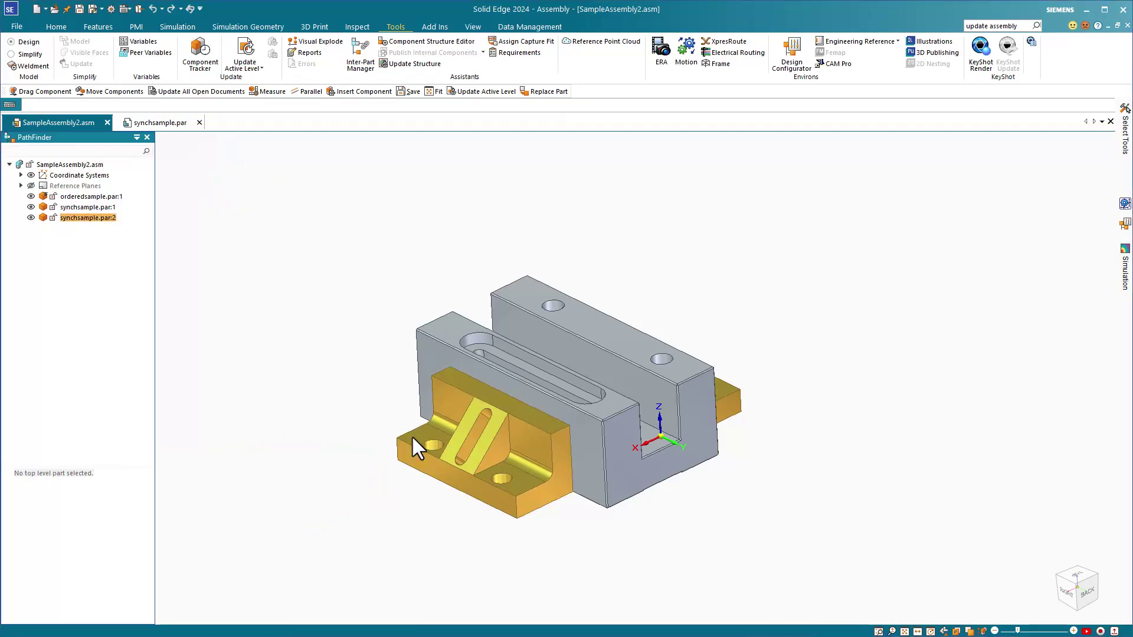
key(ctrl+Tab)
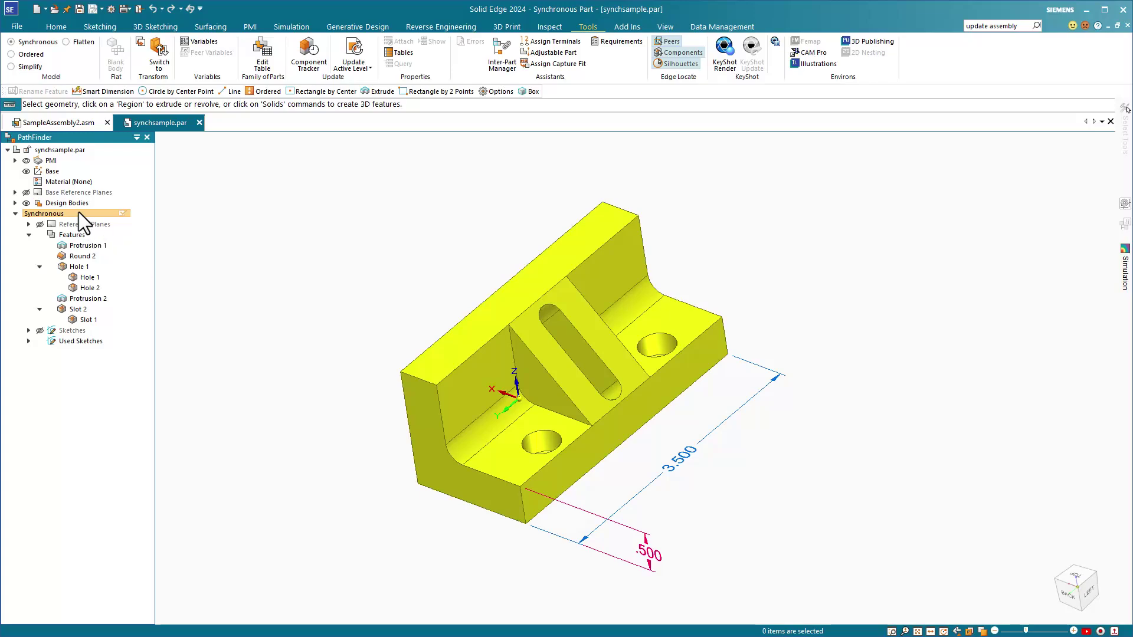
click(16, 160)
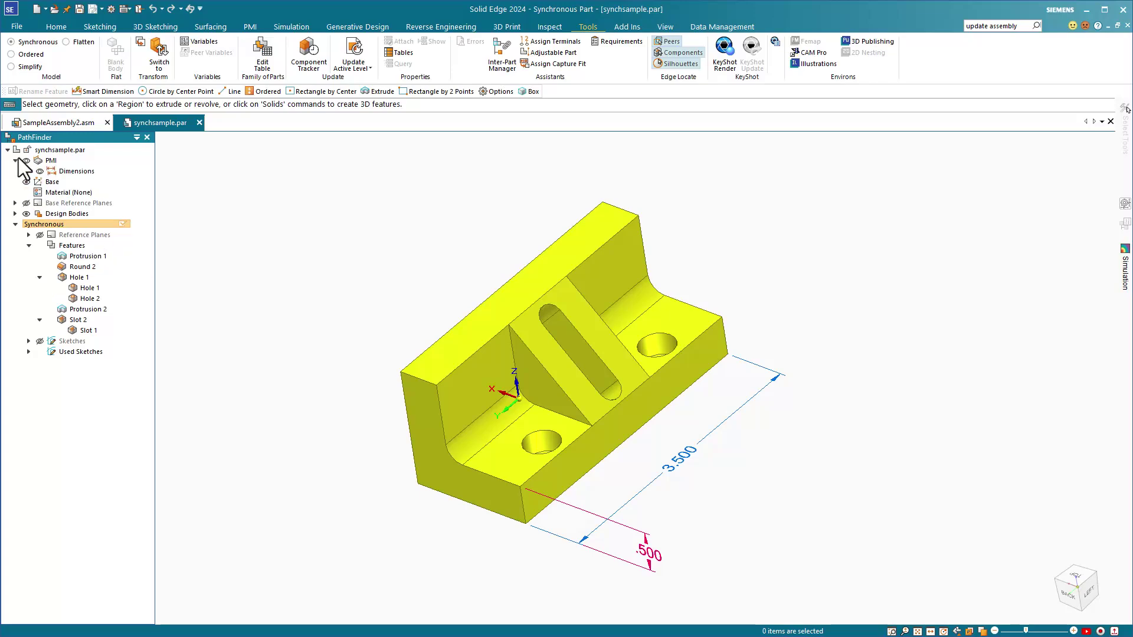
click(28, 171)
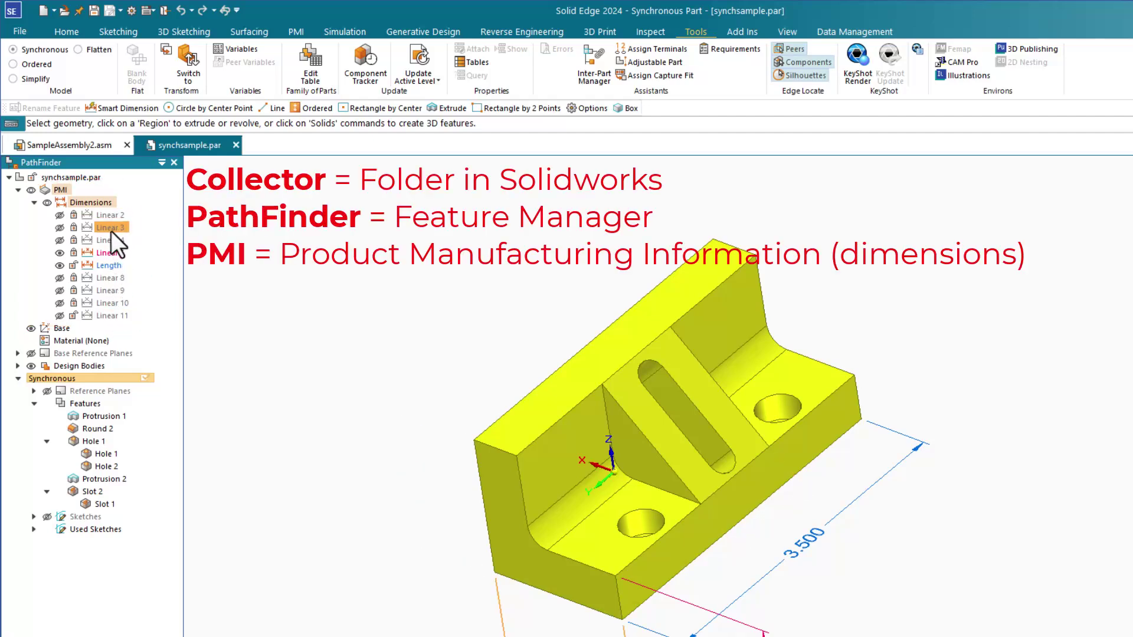
click(46, 201)
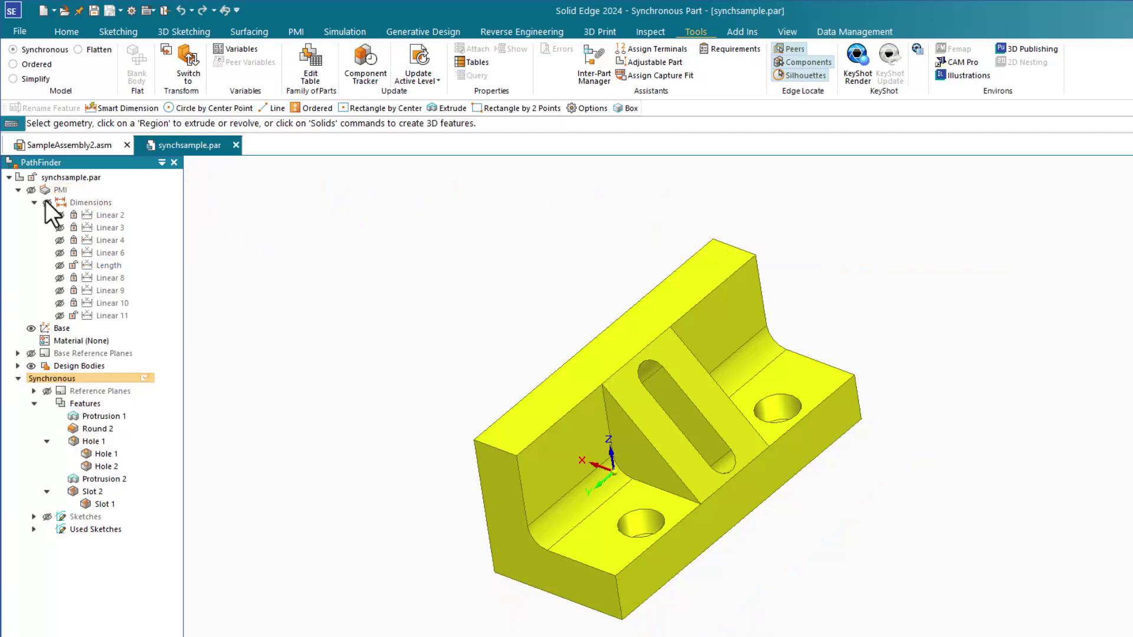
click(45, 201)
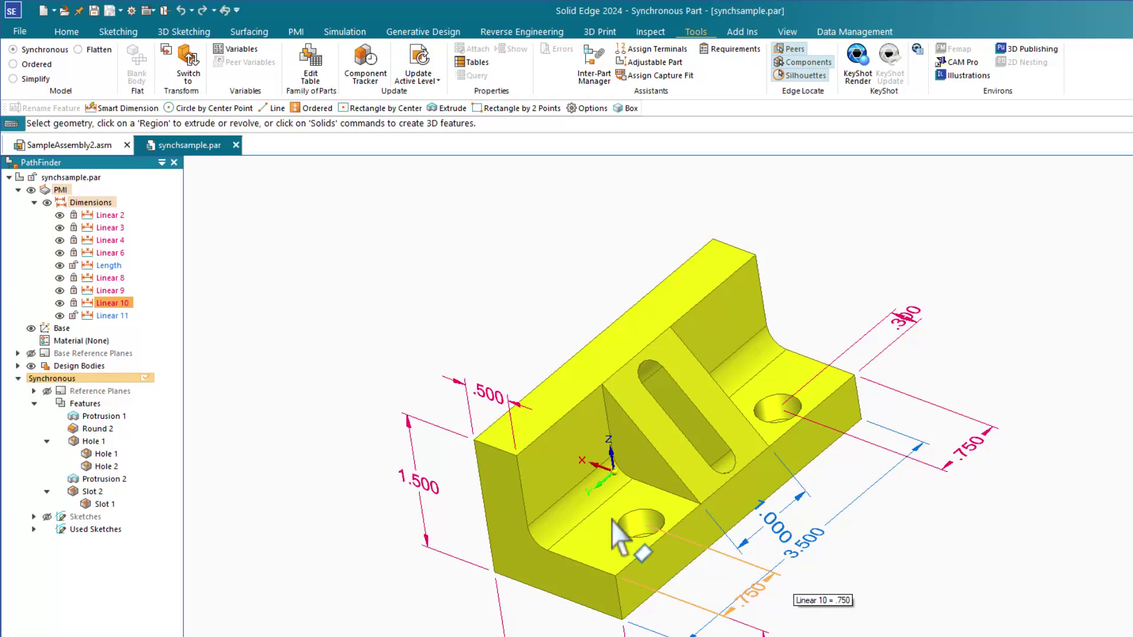
- Rename the driven 3.500 in overall length dimension of the bracket as Length
click(109, 265)
click(108, 266)
text(Le)
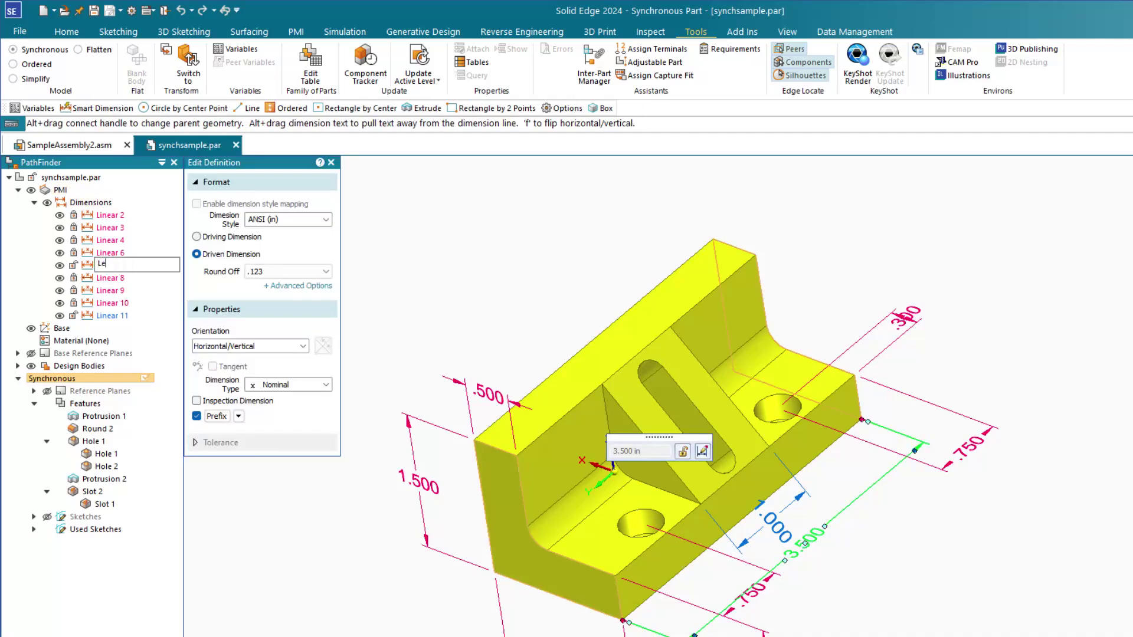
text(ngth)
key(Return)
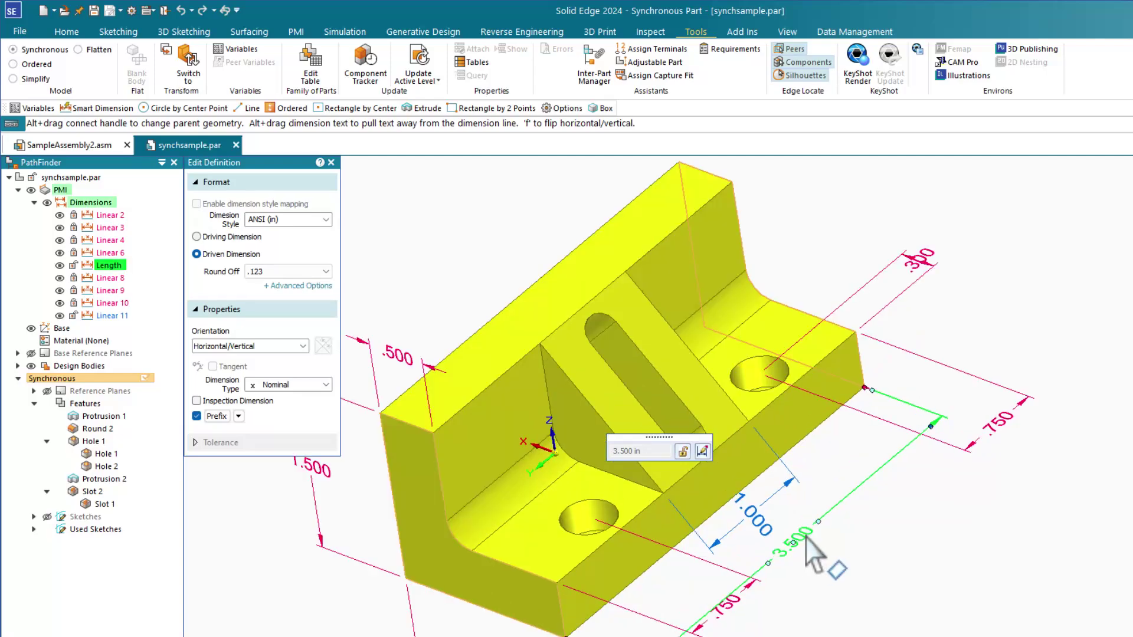
- Open the part's Variable Table and select the Length variable to check its exposed setting
right_click(805, 537)
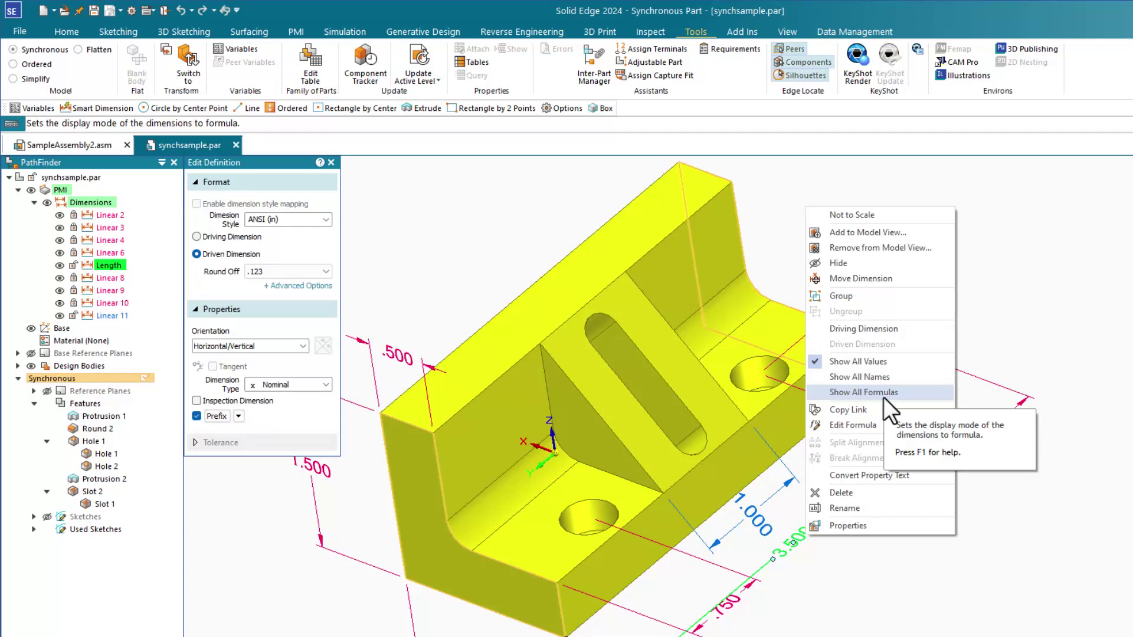
click(883, 583)
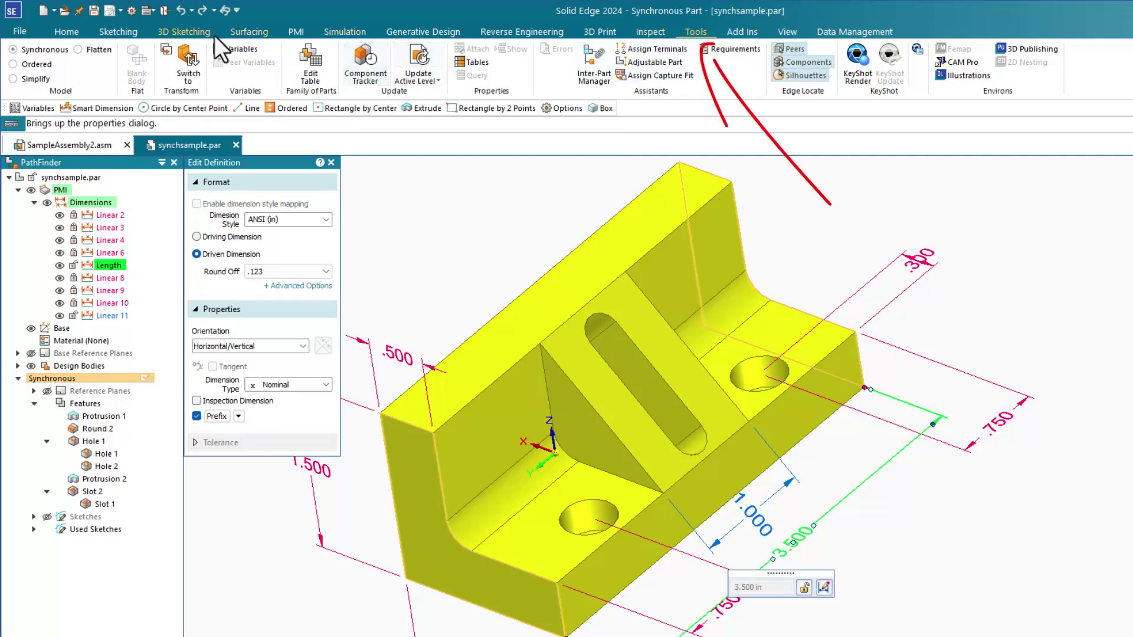
click(239, 49)
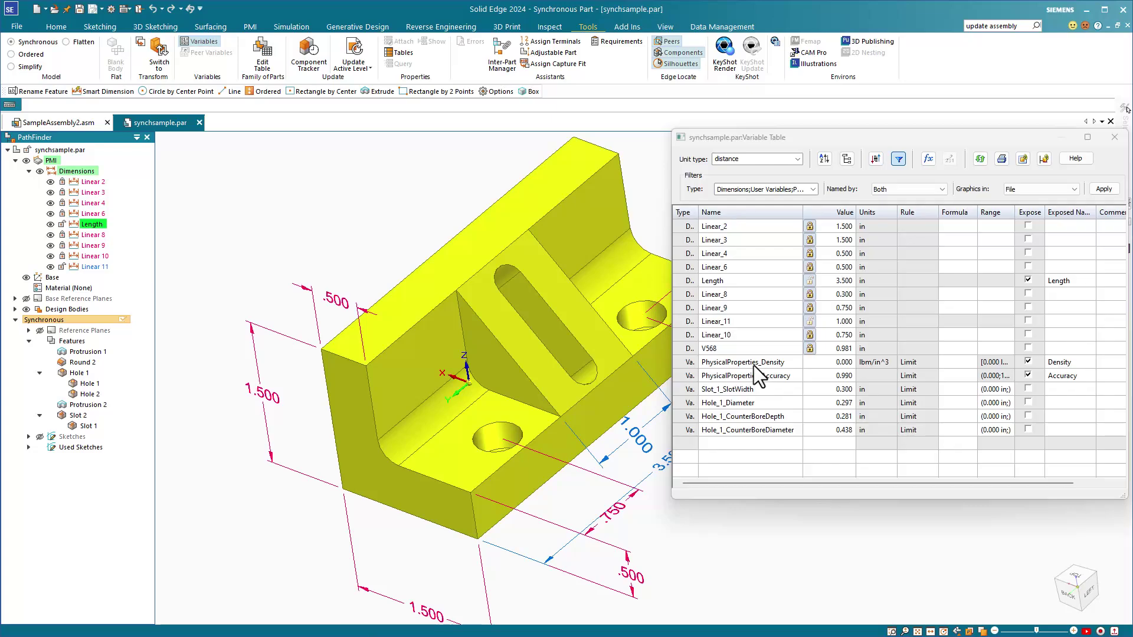
click(734, 282)
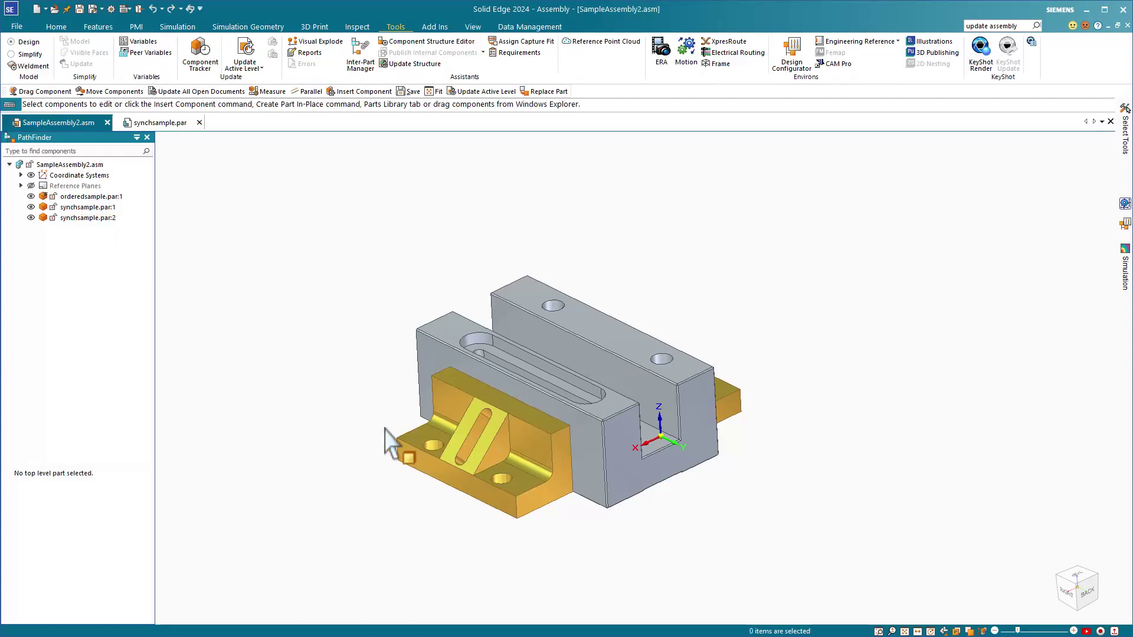
- Edit the grey ordered part in place, set its Protrusion 1 length to 5 in, and return to the assembly
click(512, 299)
double_click(511, 298)
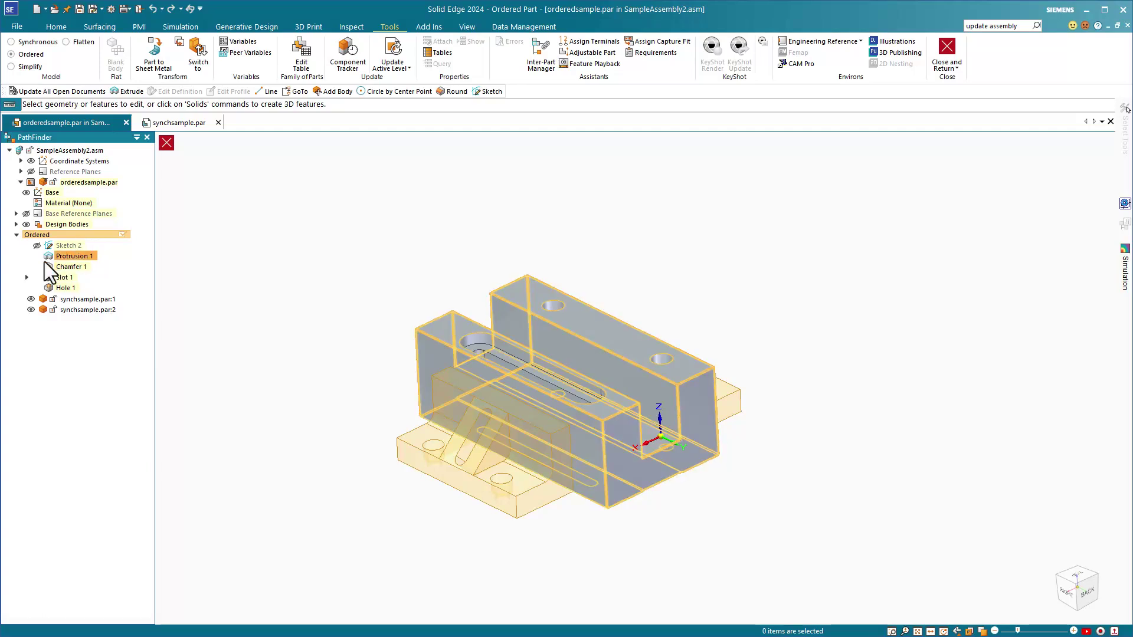
click(68, 254)
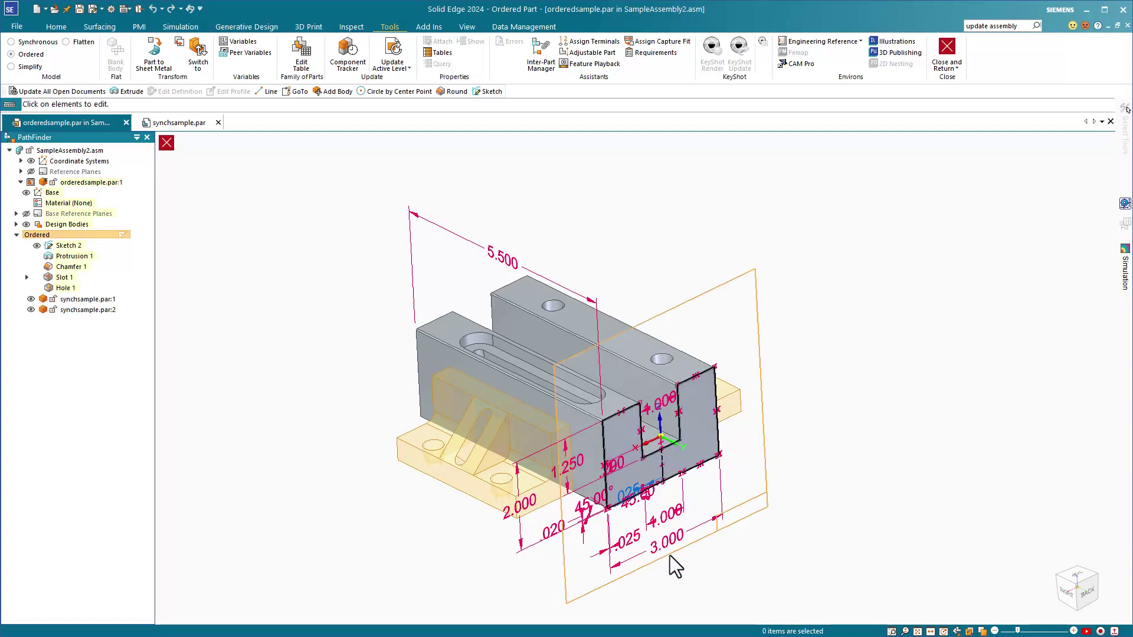
scroll(504, 268, up, 2)
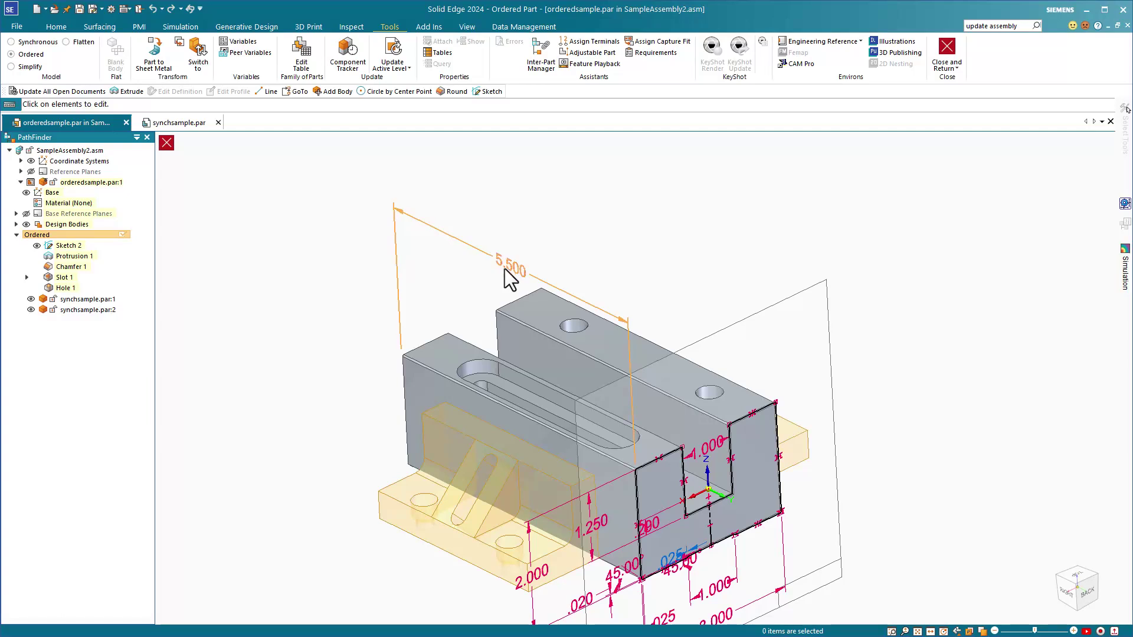
click(508, 267)
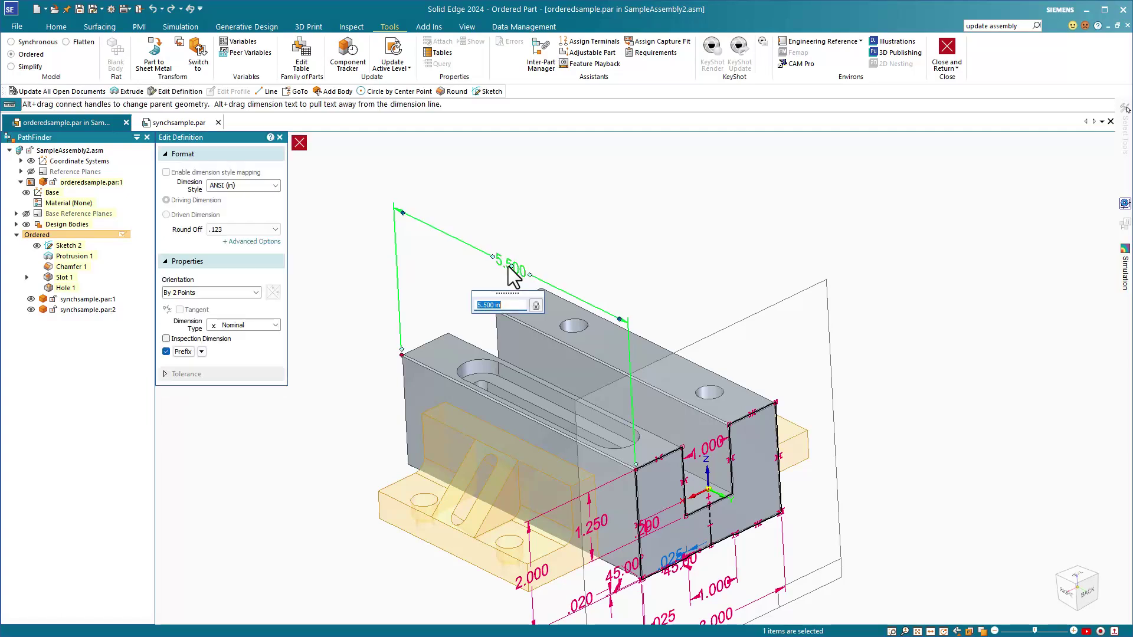
text(5)
key(Return)
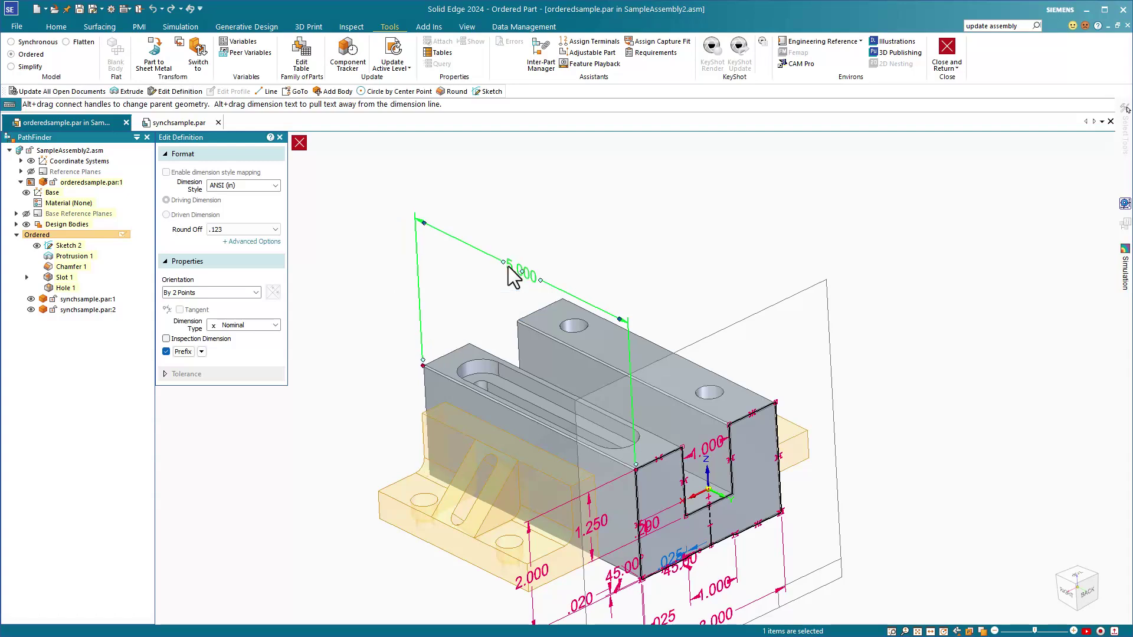
click(522, 225)
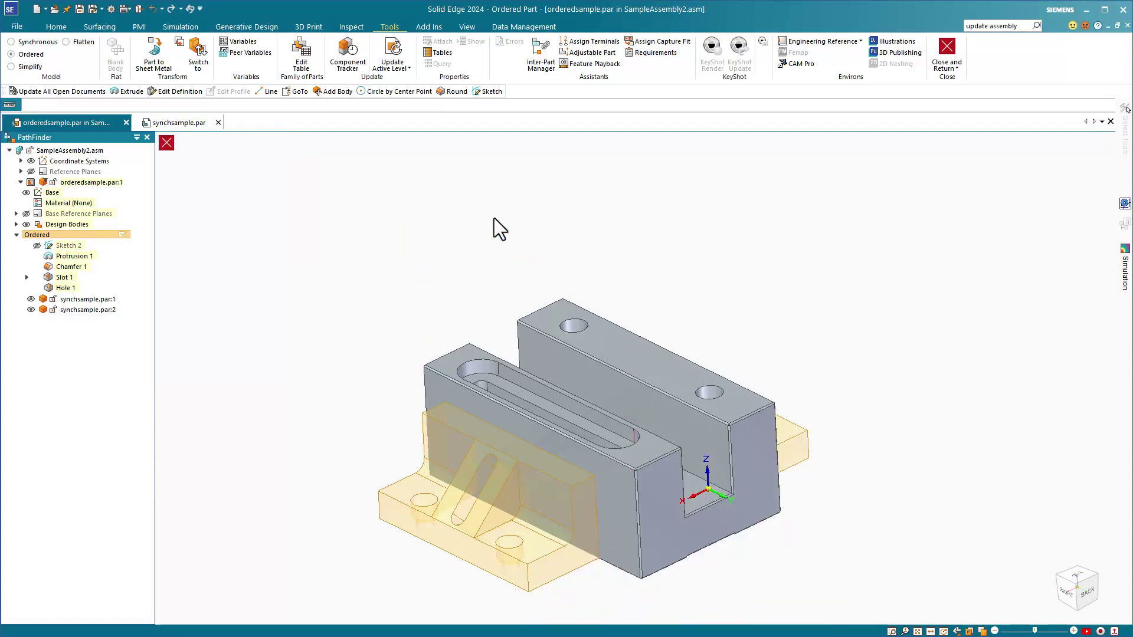
click(166, 142)
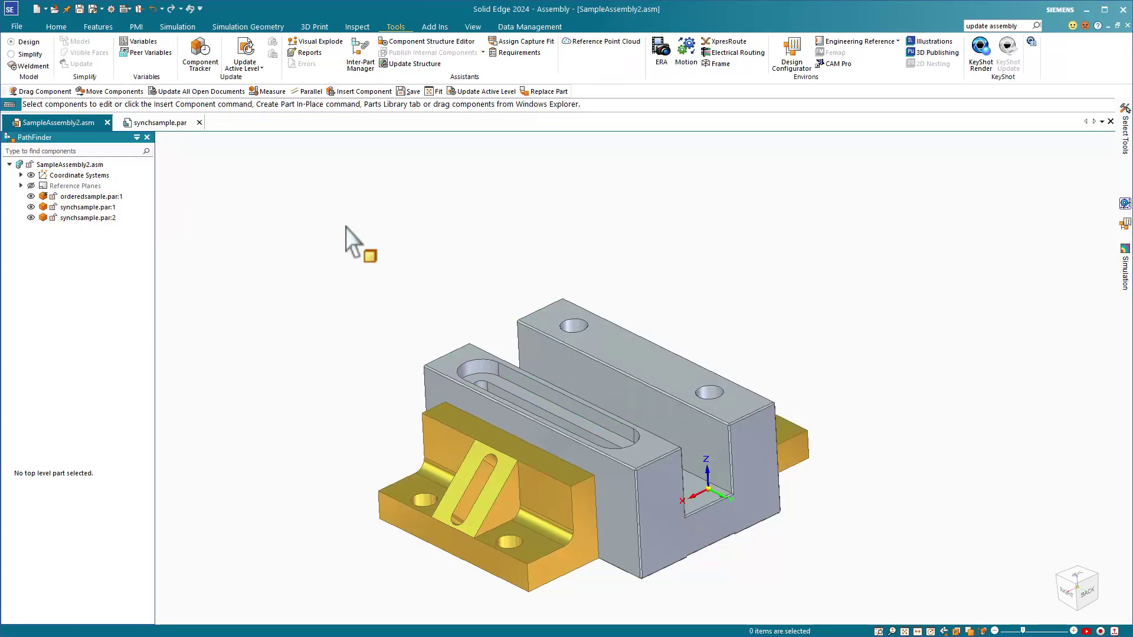
- Create a drawing of the active assembly from the ANSI Inch Draft template with the drawing view wizard and place an isometric view
click(56, 26)
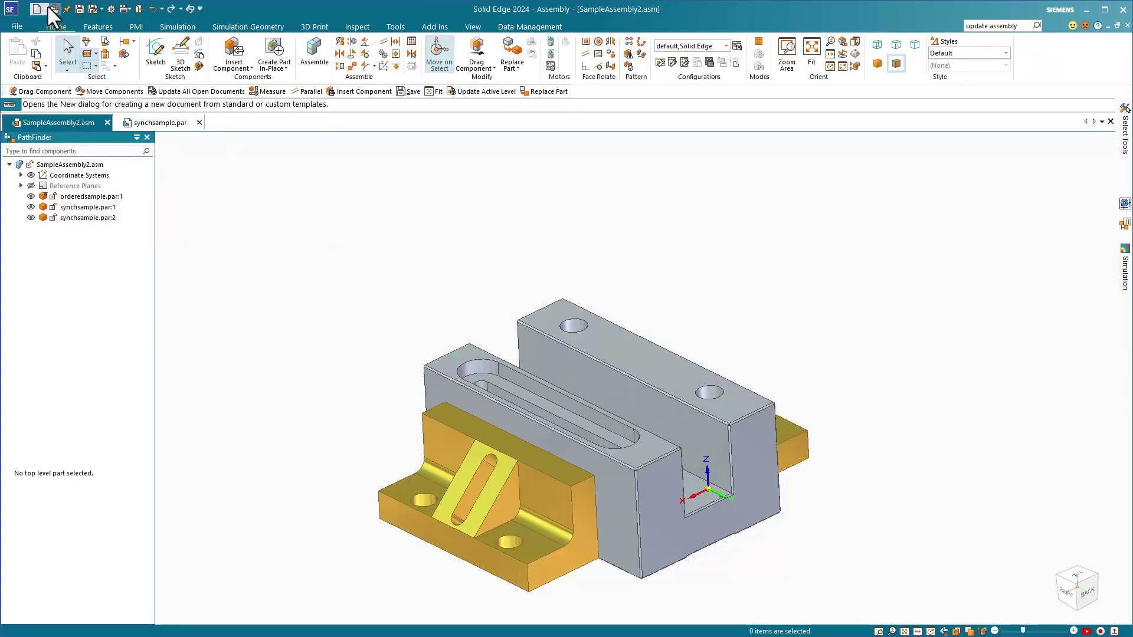
click(46, 9)
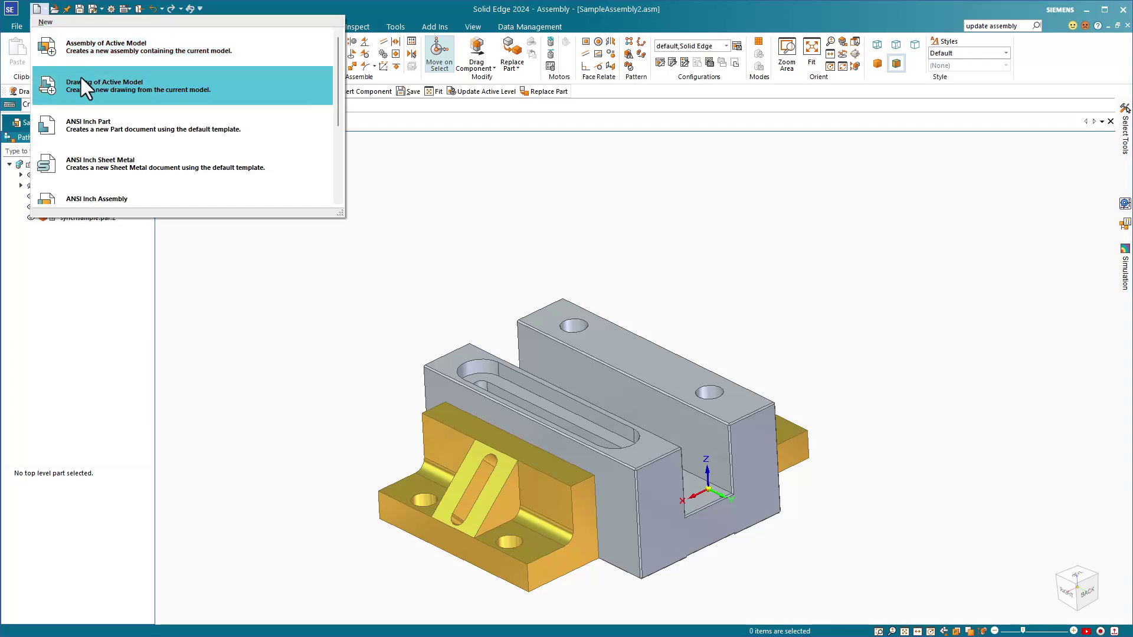
click(94, 78)
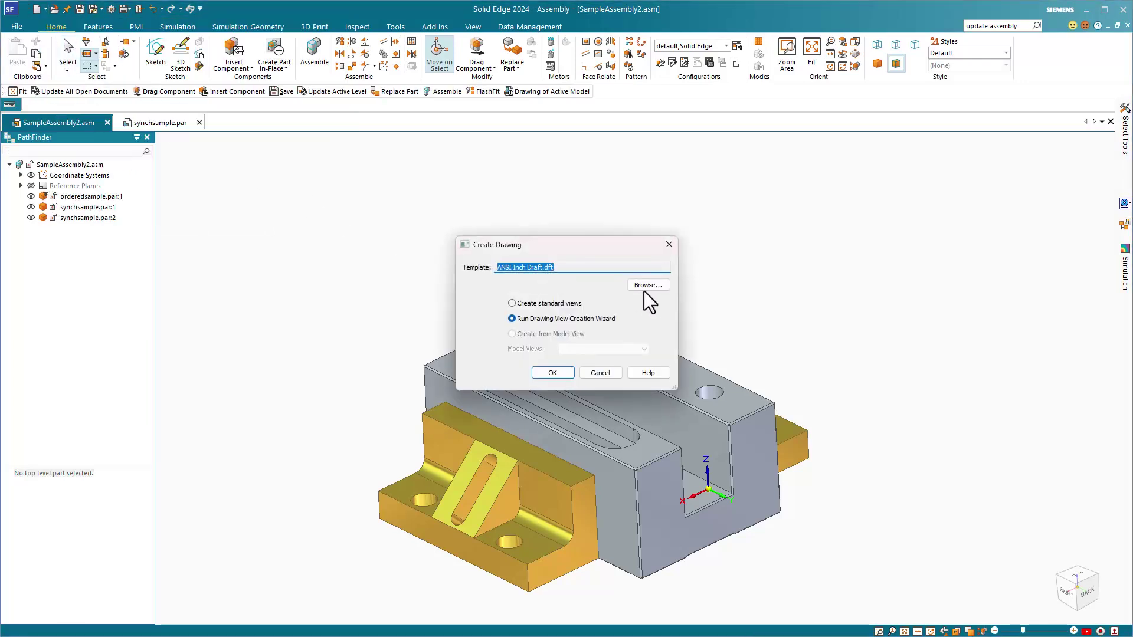
click(552, 373)
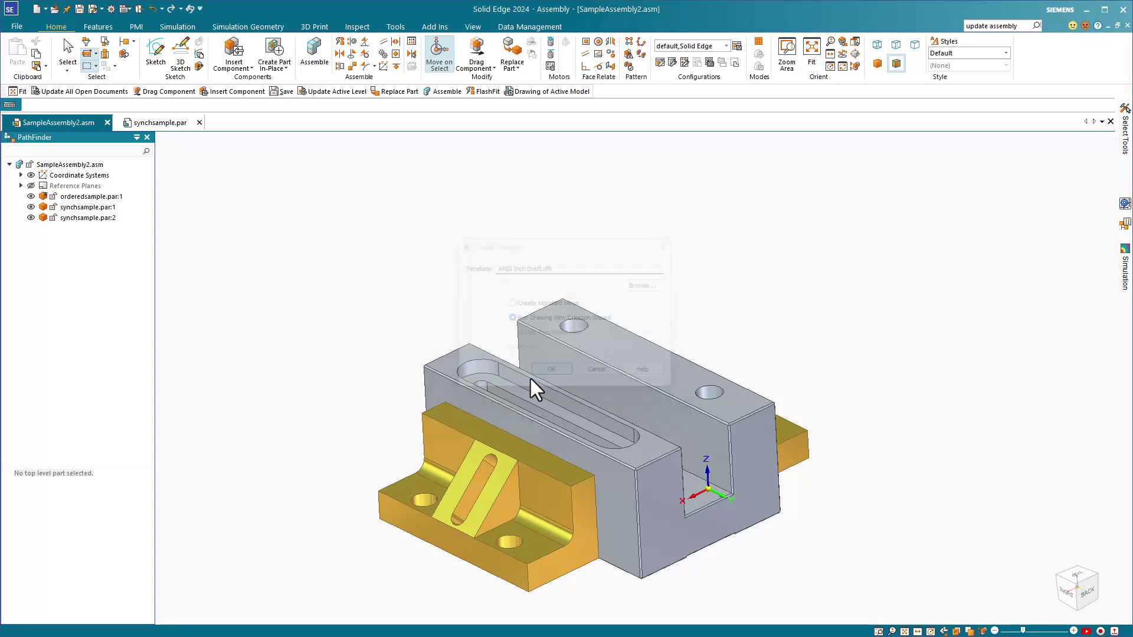
click(358, 199)
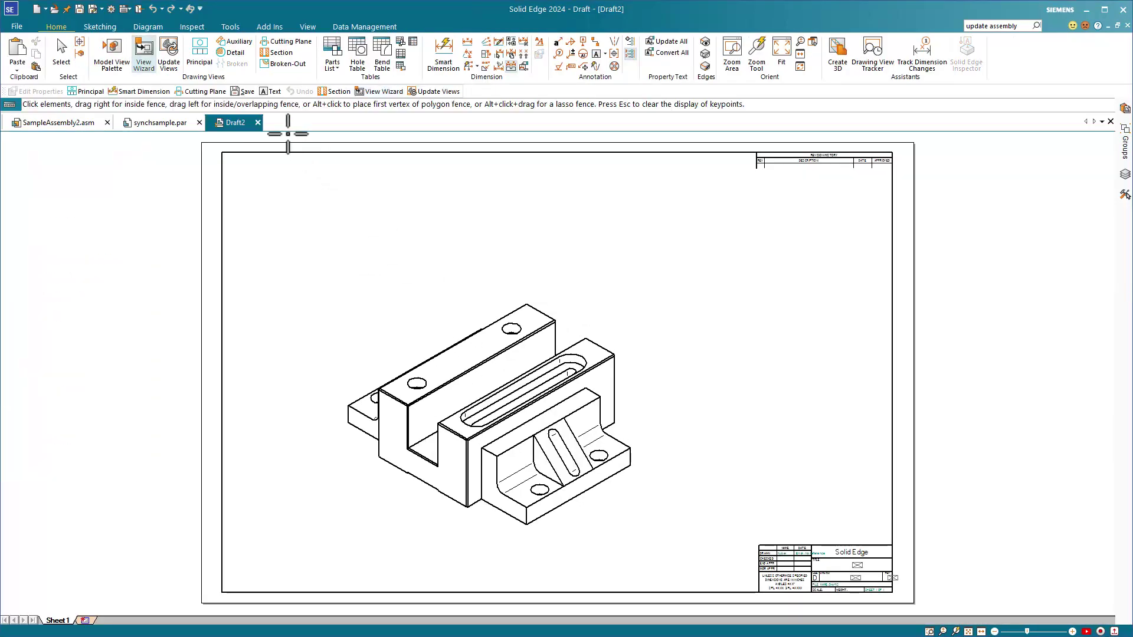
- Place an auto-ballooned parts list beside the isometric view and add a Length (Exposed Variable) column to it
click(332, 49)
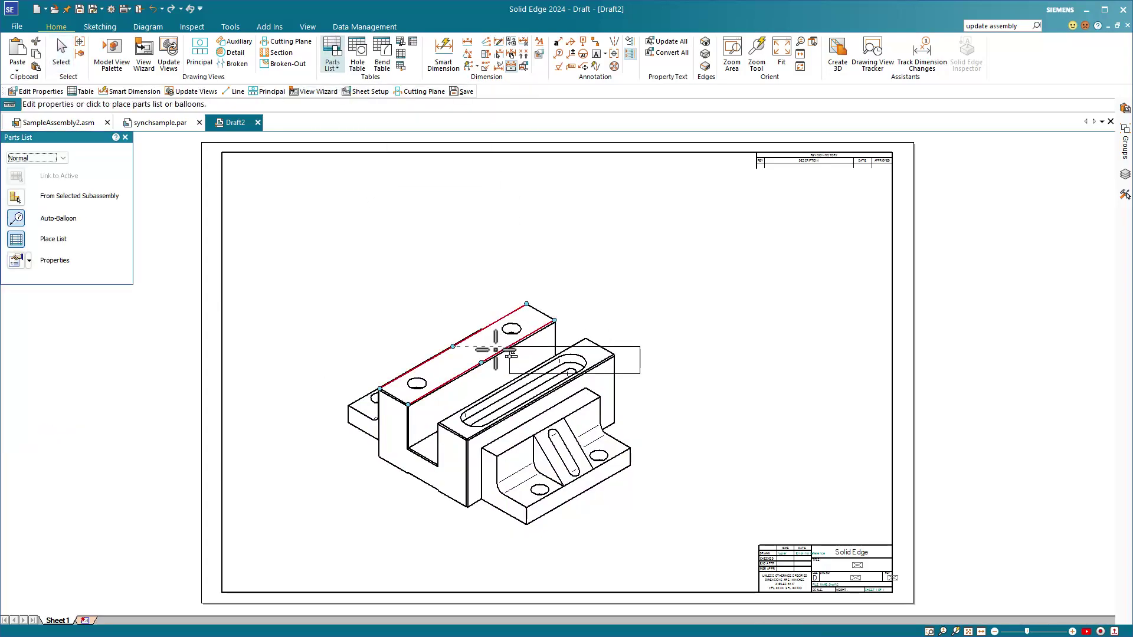
click(657, 251)
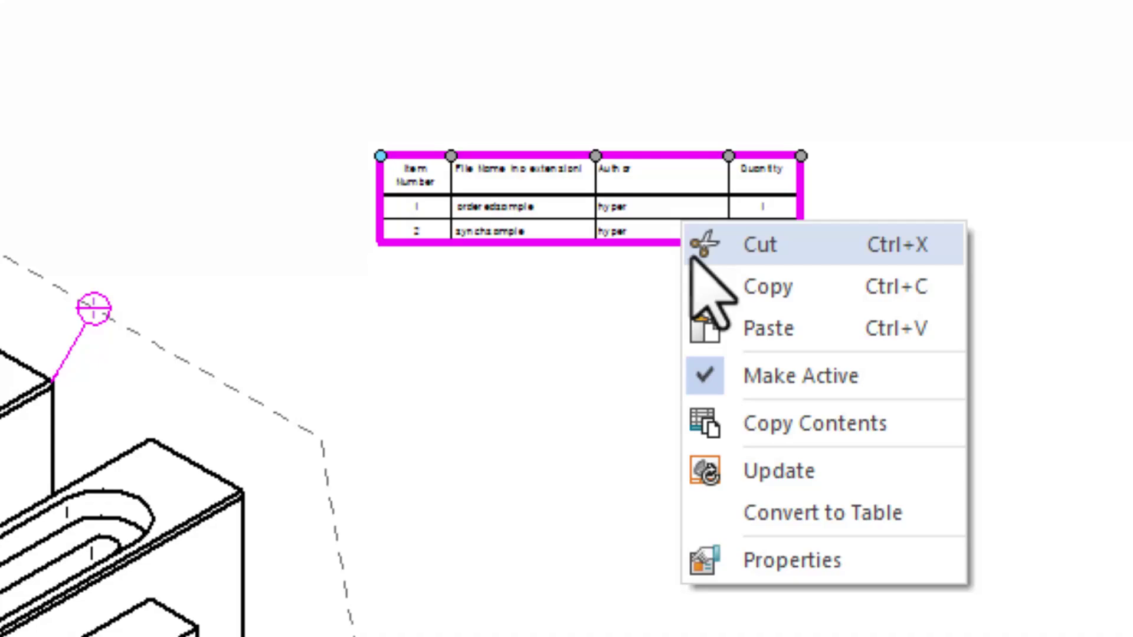
click(779, 562)
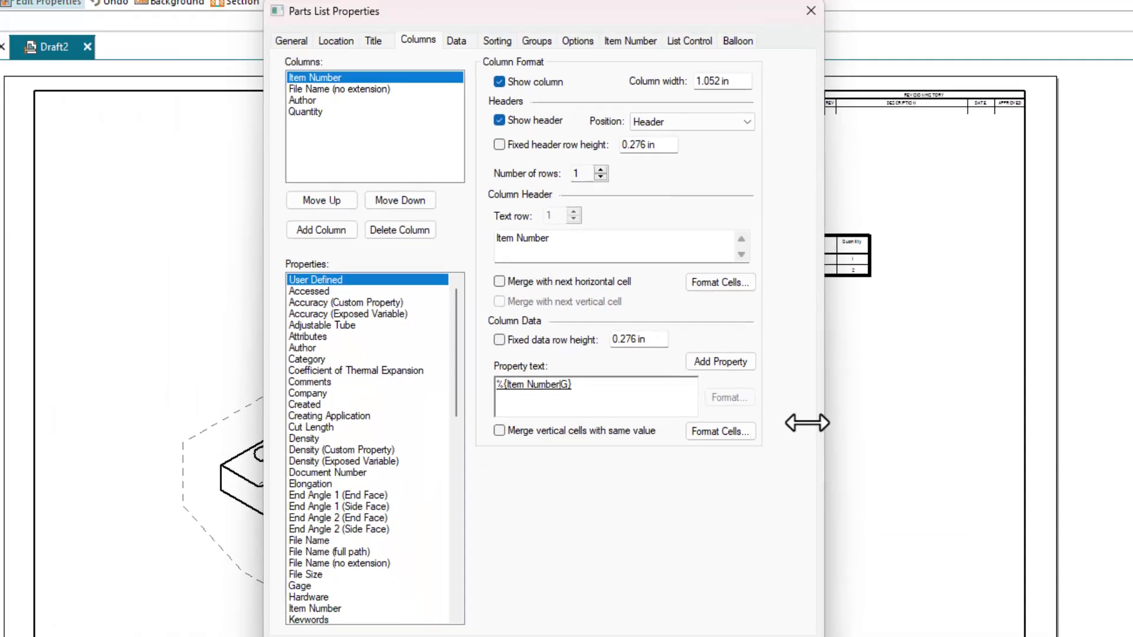
scroll(398, 478, down, 5)
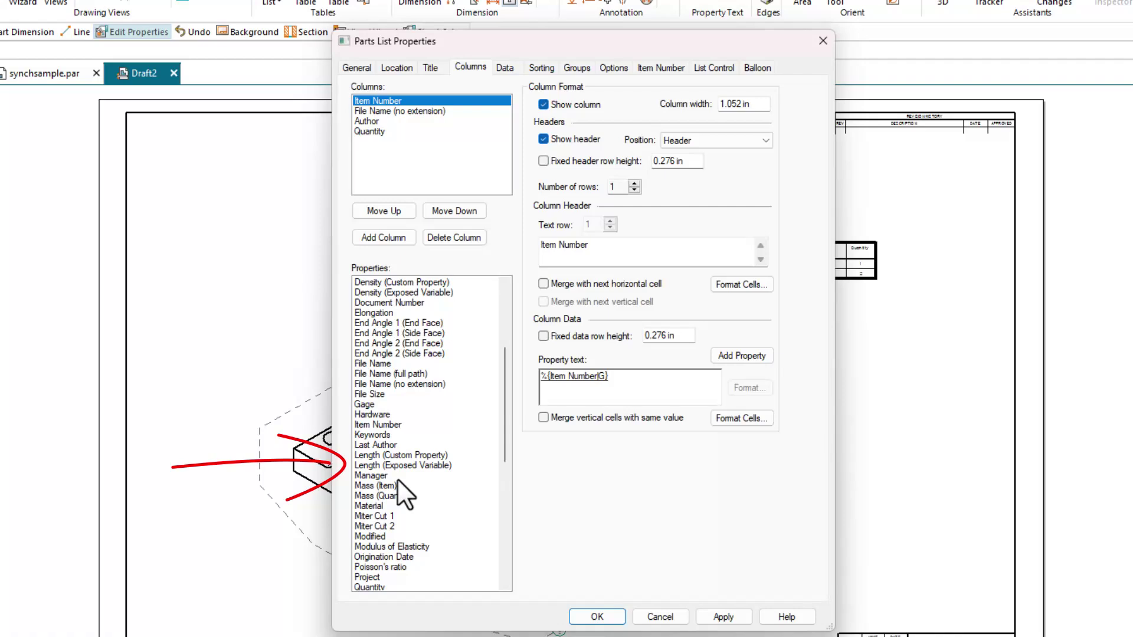
click(393, 464)
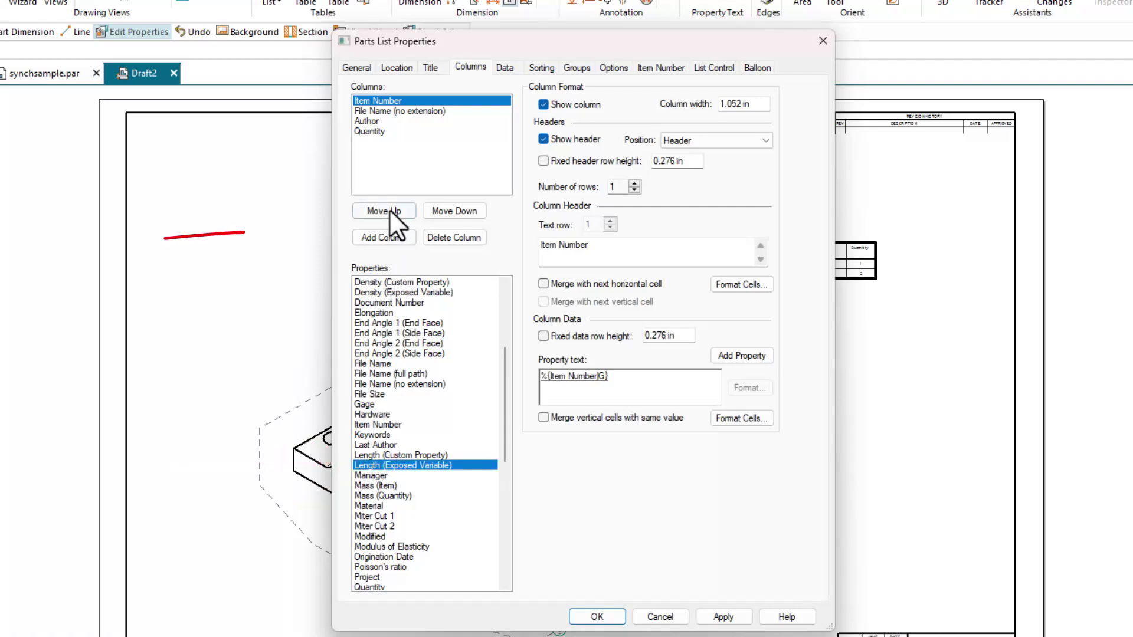
click(370, 236)
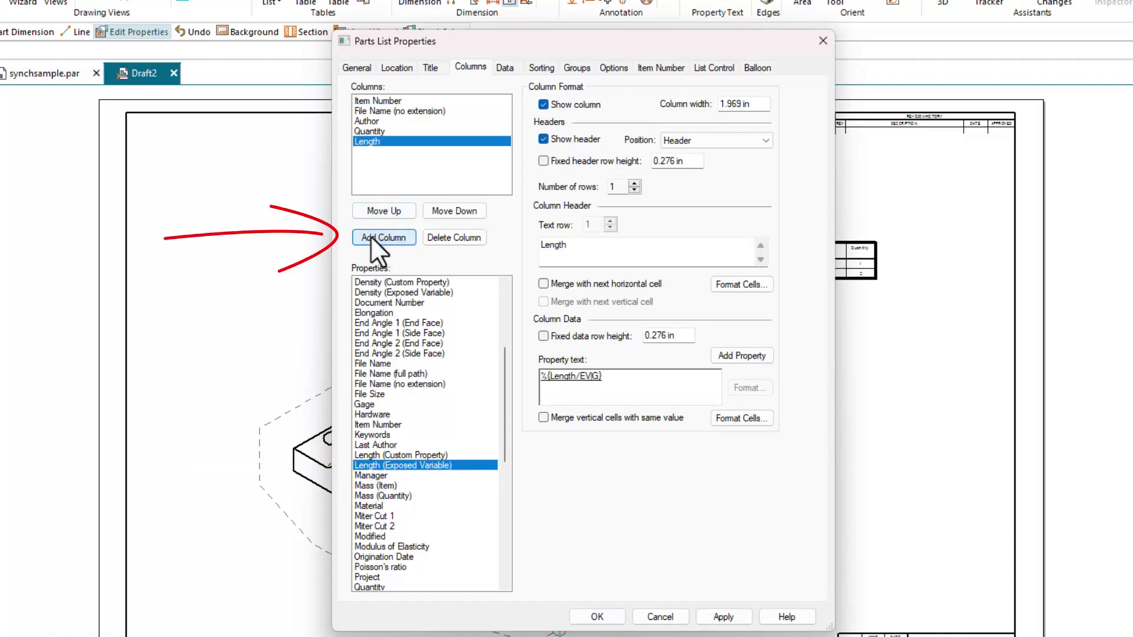
click(597, 615)
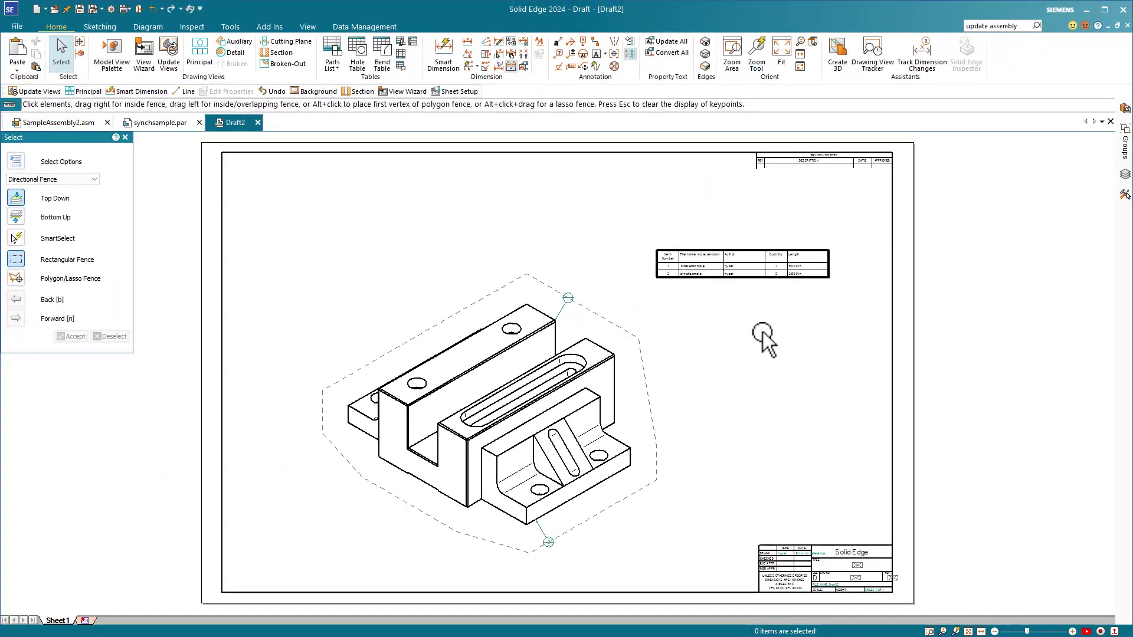
- Return to the assembly, edit the ordered part in place, and set its Protrusion 1 length to 5.5 in
key(ctrl+Tab)
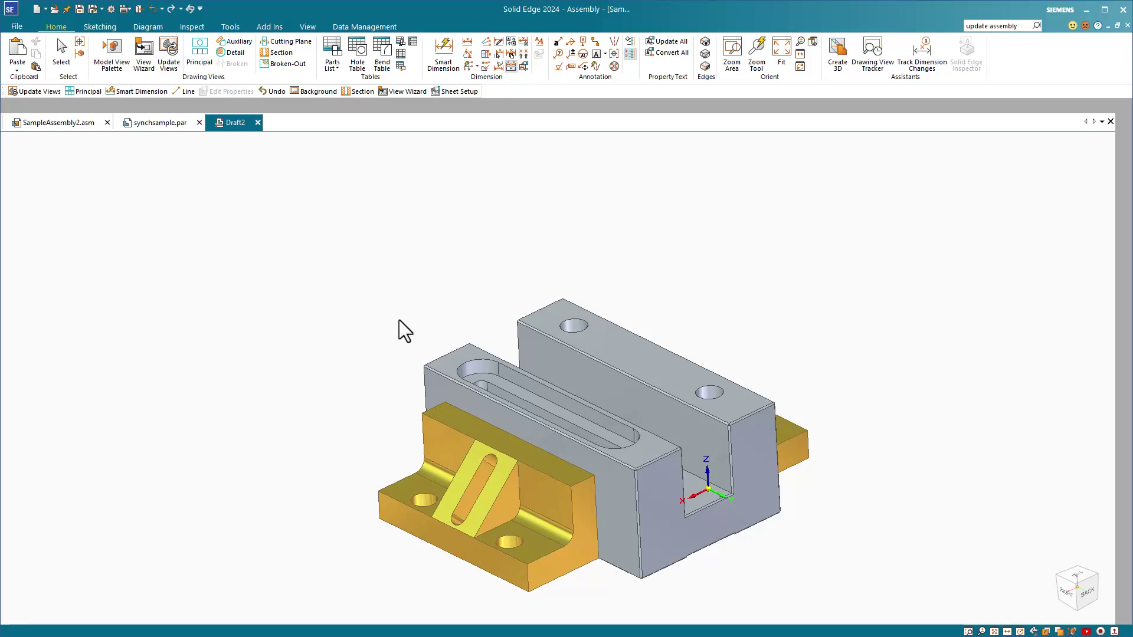
double_click(438, 364)
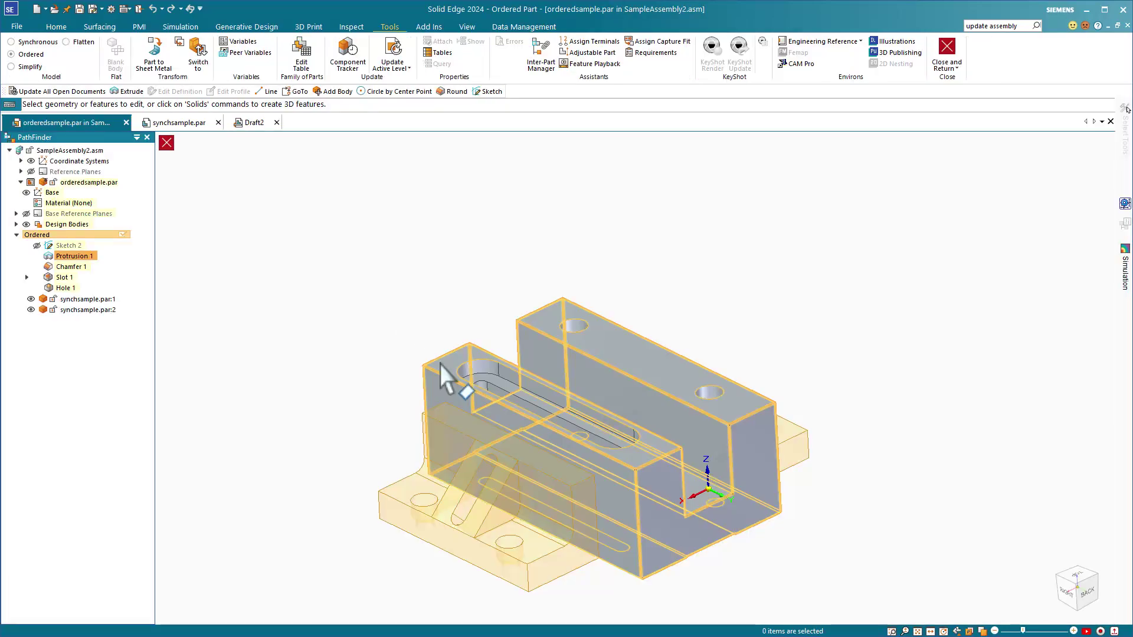
click(440, 363)
click(440, 363)
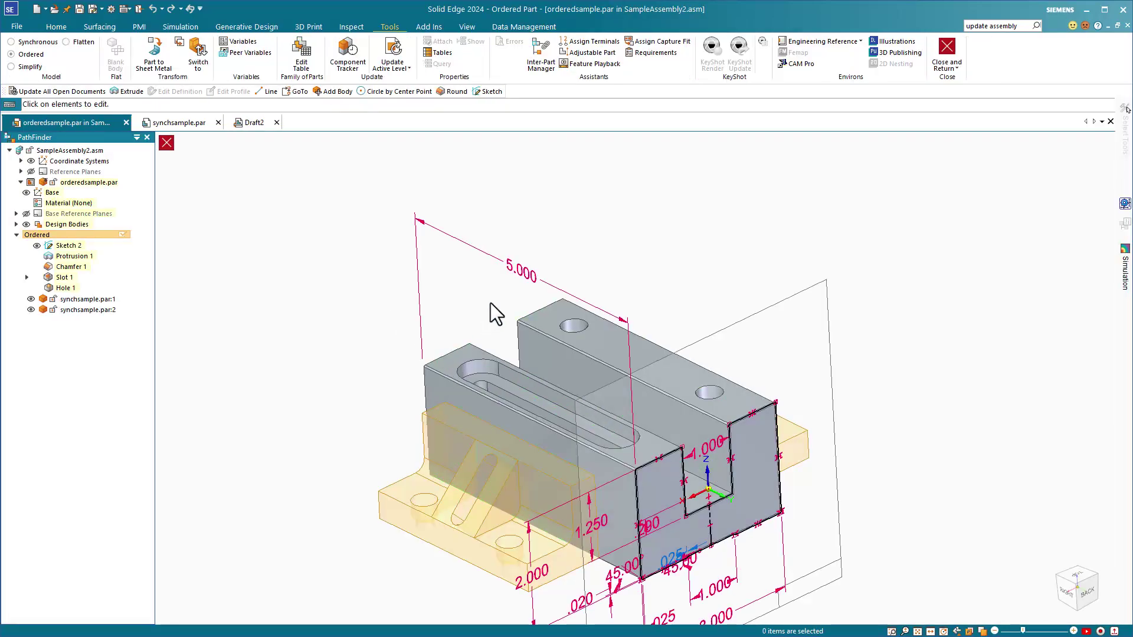
click(523, 268)
text(5.5)
key(Return)
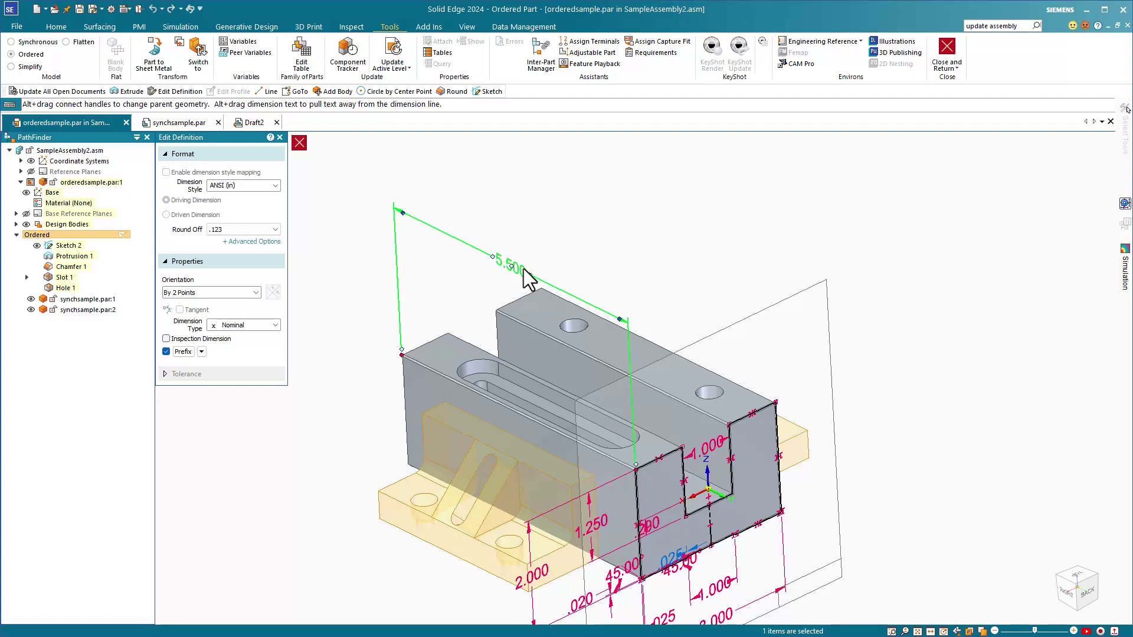
- Return to the assembly from the ordered part, open the front gold synchronous part, and set its Length dimension to 4.5 in
key(Escape)
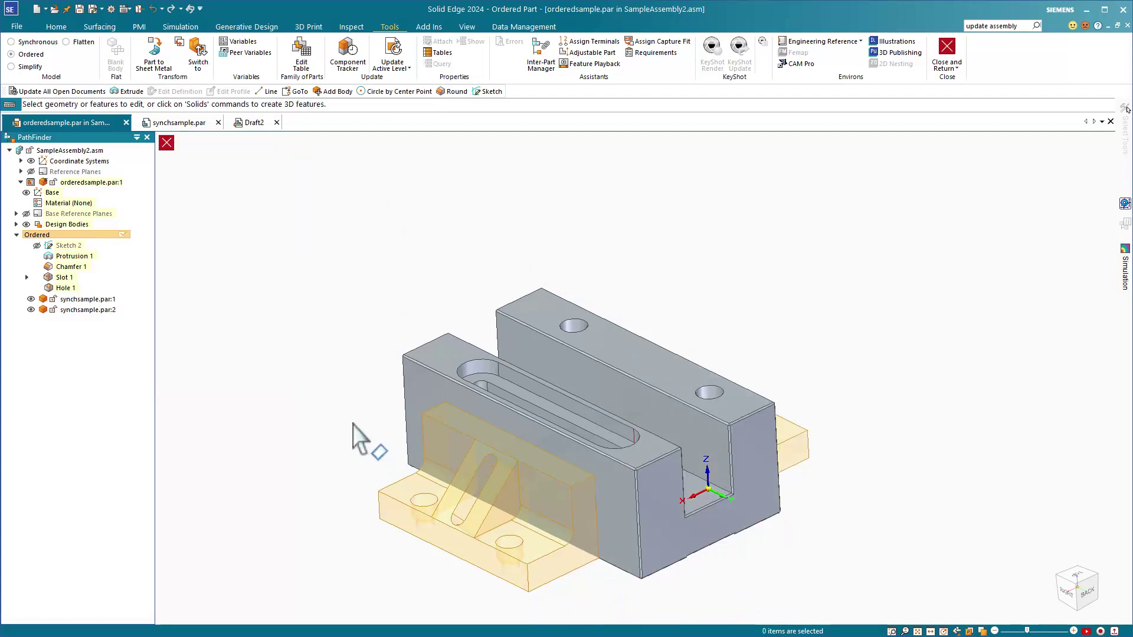
click(166, 140)
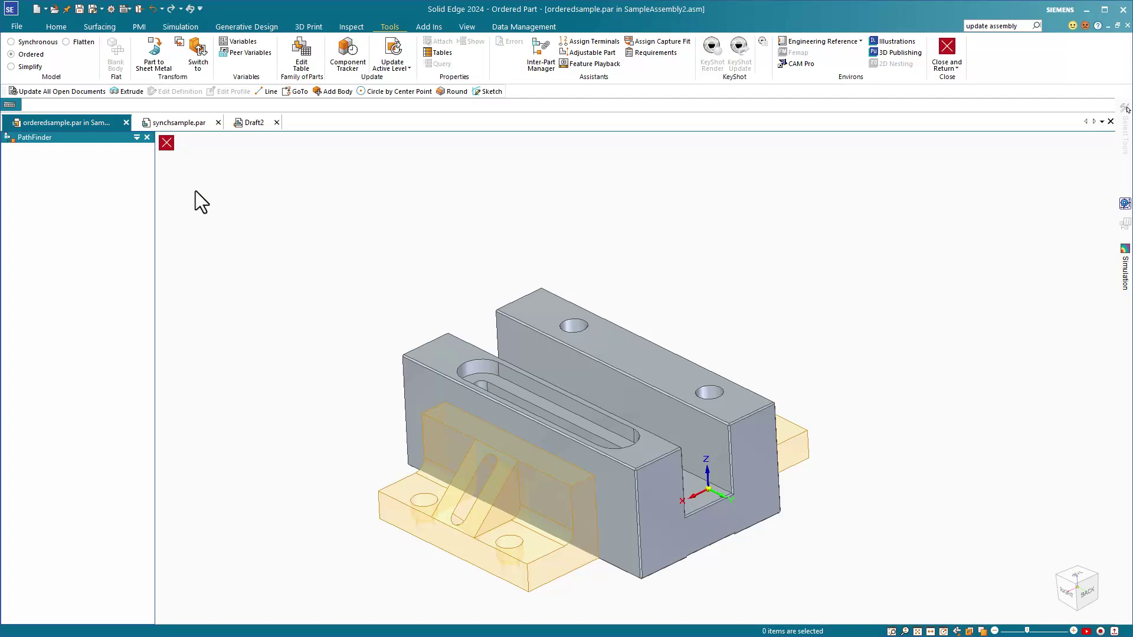
click(399, 489)
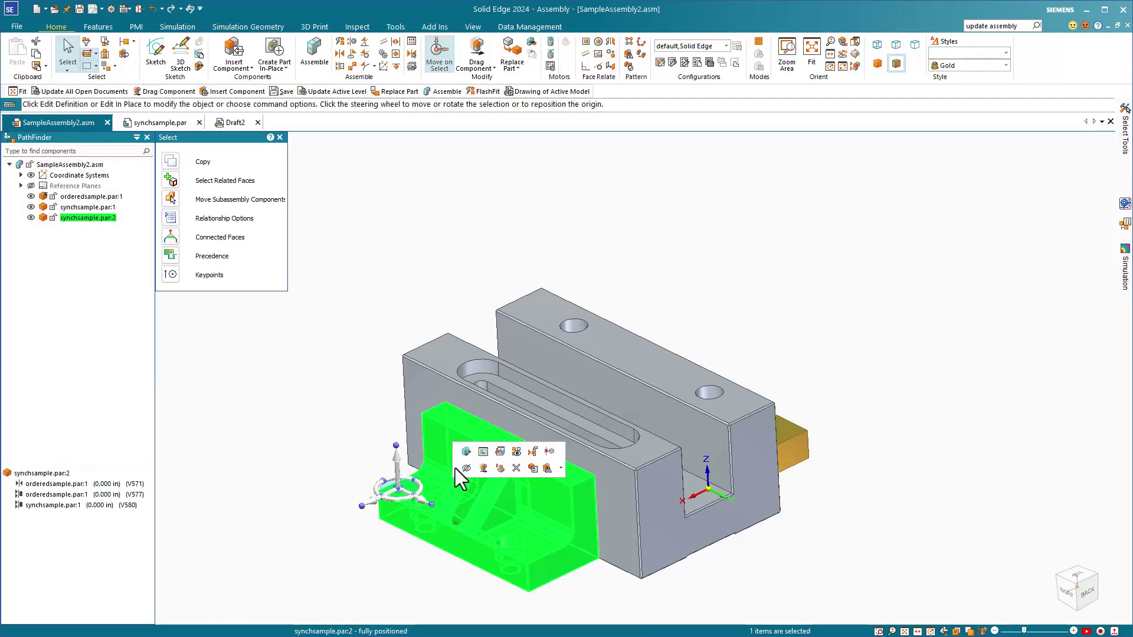
click(488, 452)
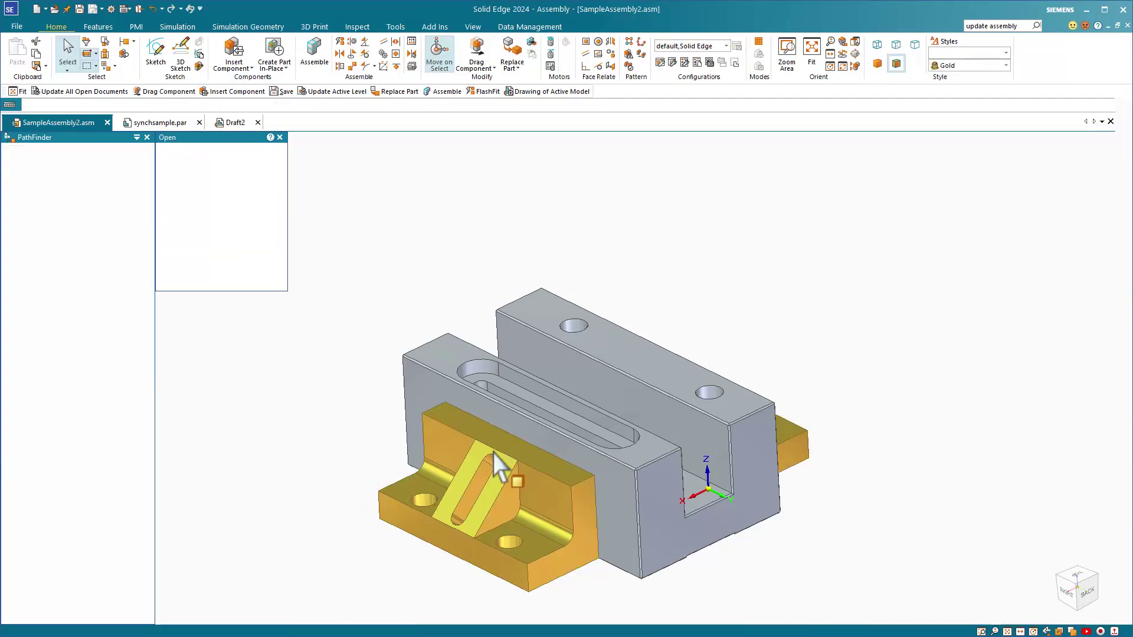
click(673, 459)
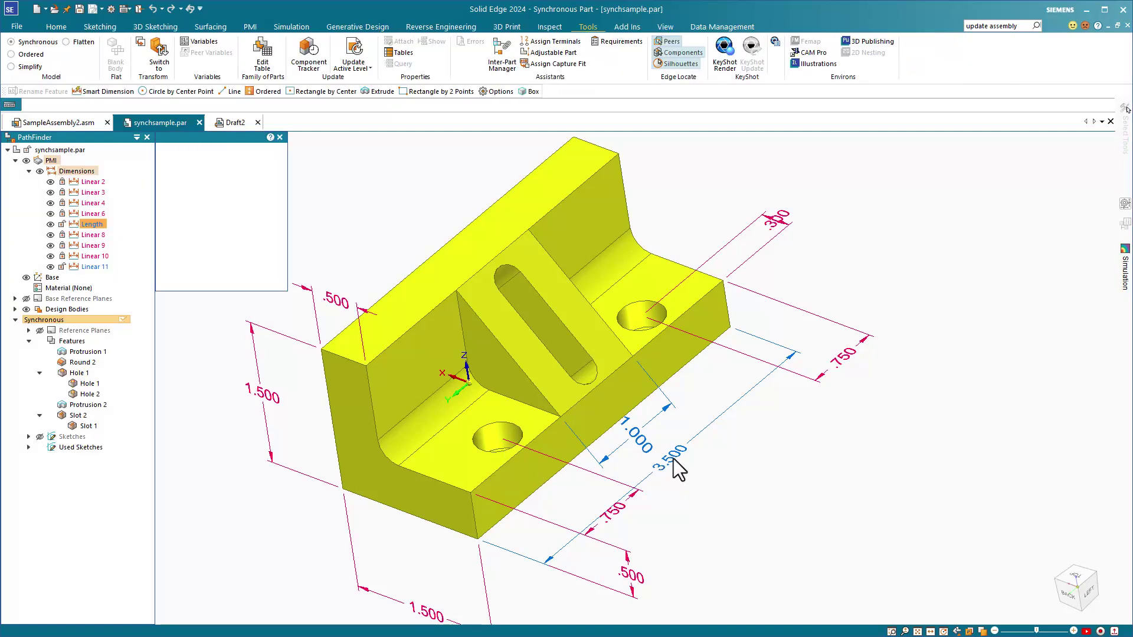
text(4.5)
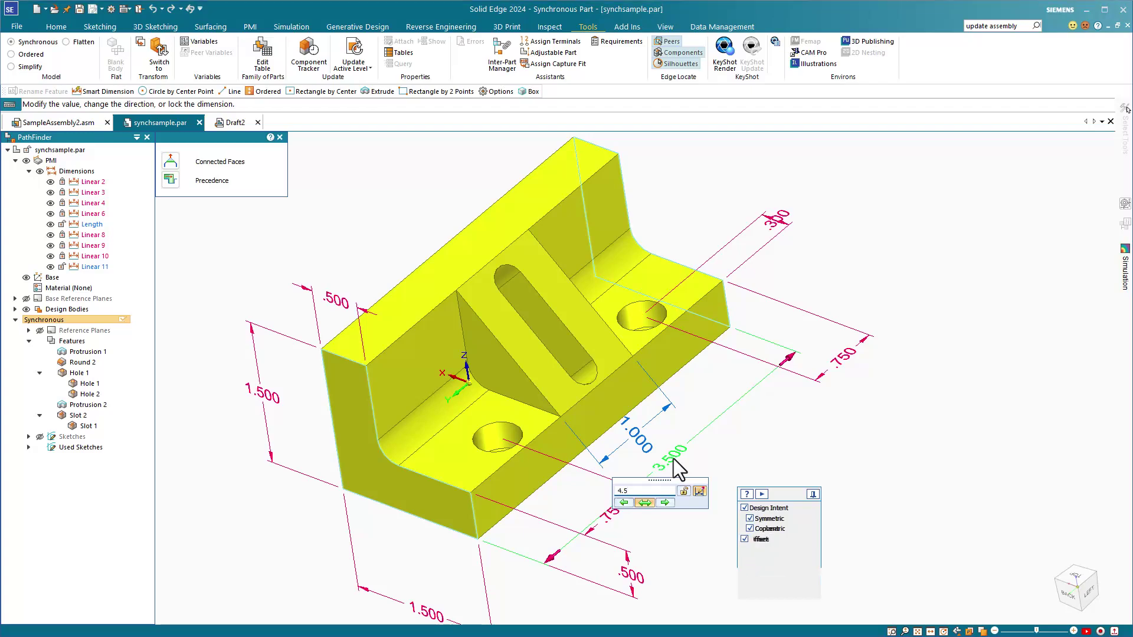
key(Return)
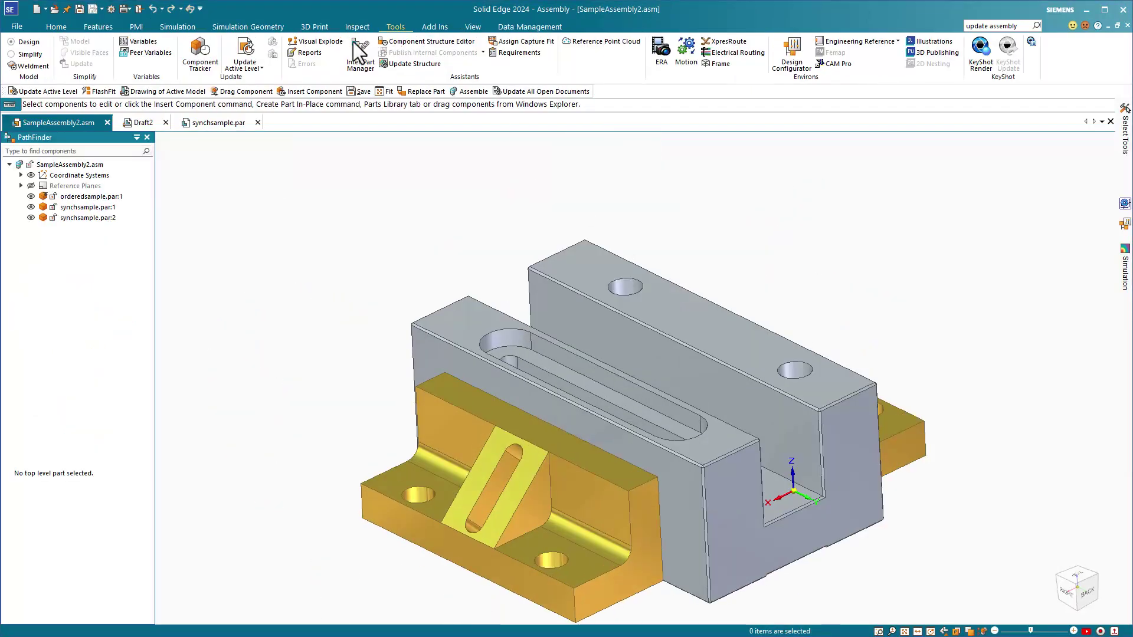
- Update all open documents from the assembly, and update the drawing views in Draft2, dismissing the Dimension Tracker report
click(256, 66)
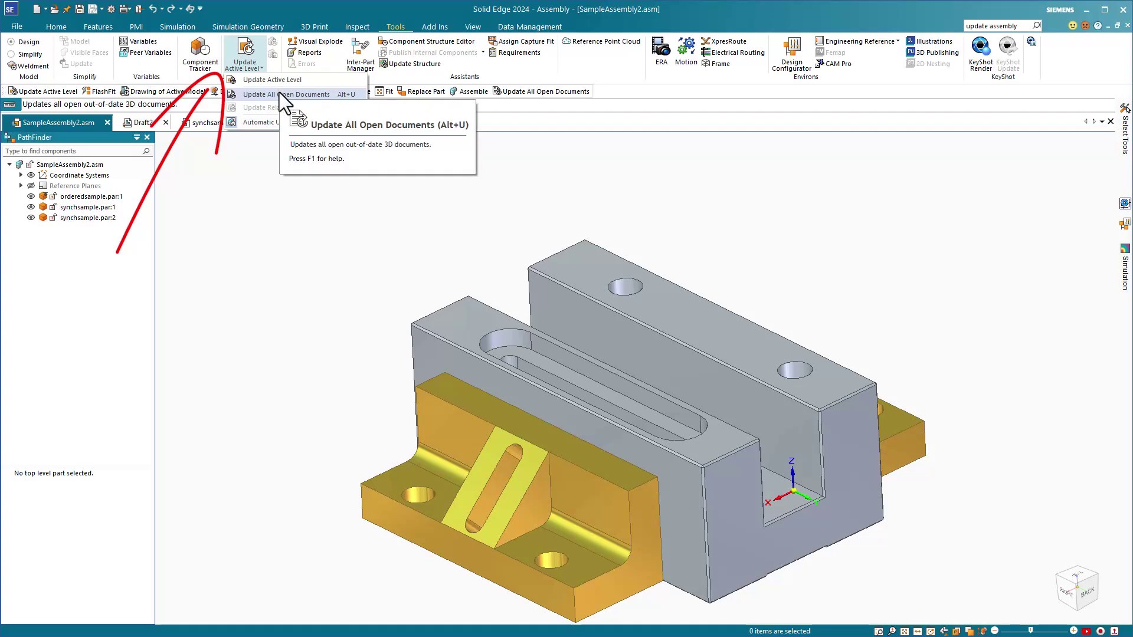
click(278, 92)
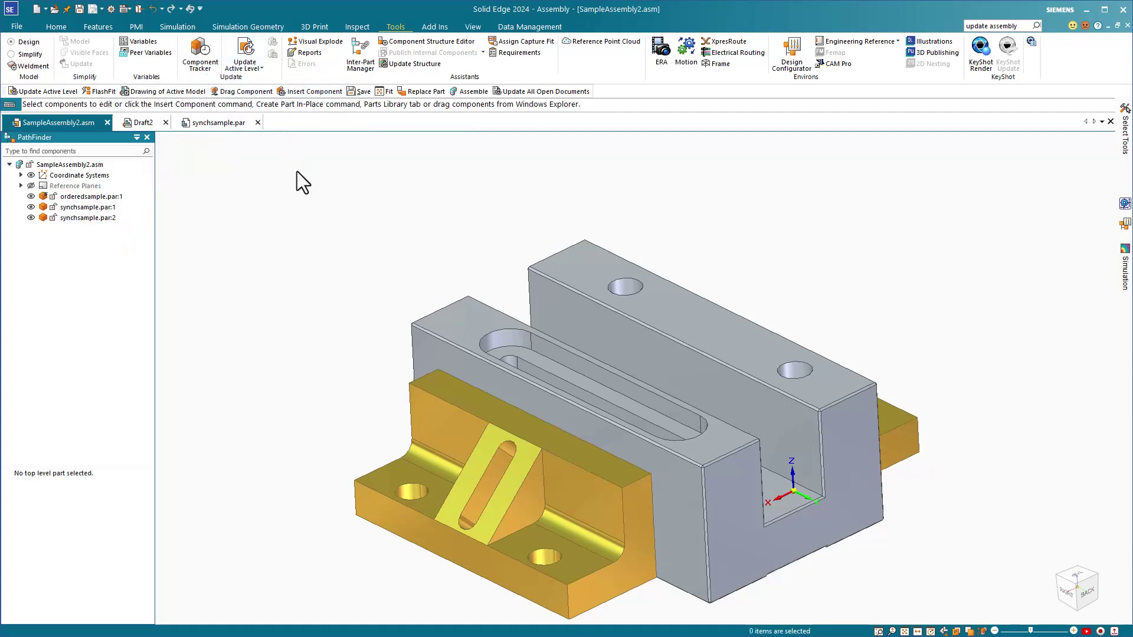
click(150, 124)
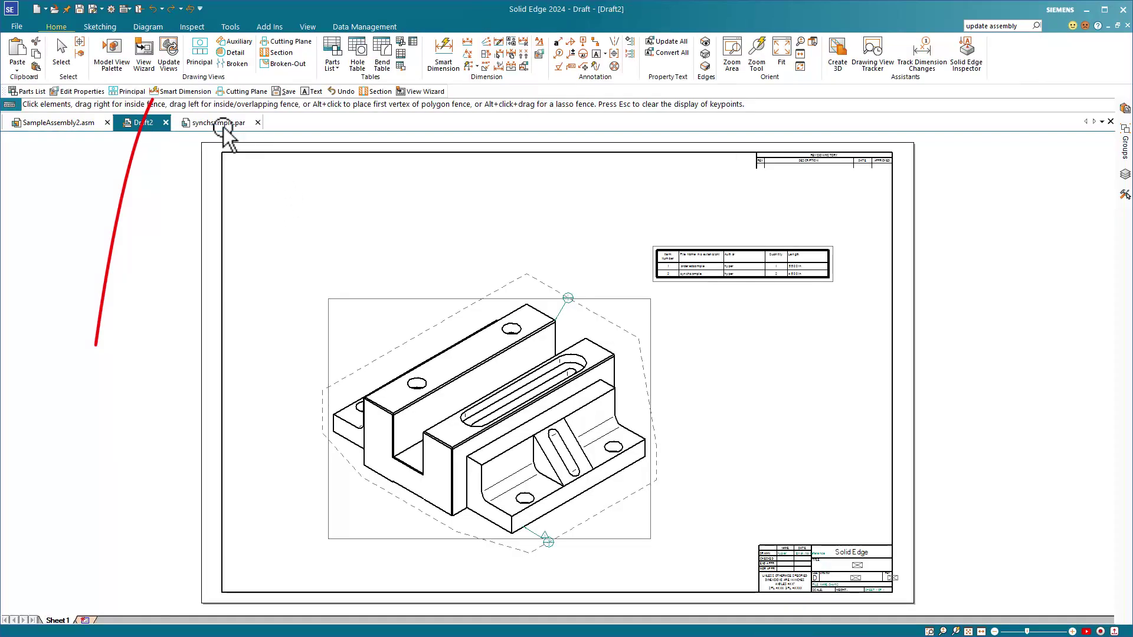
click(170, 54)
click(556, 450)
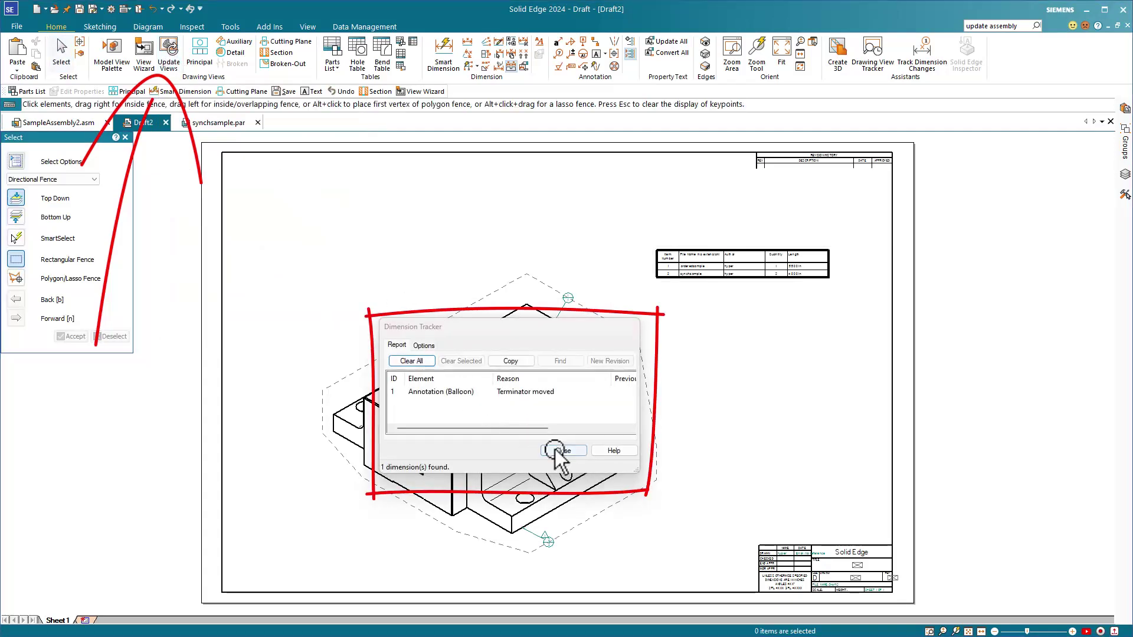